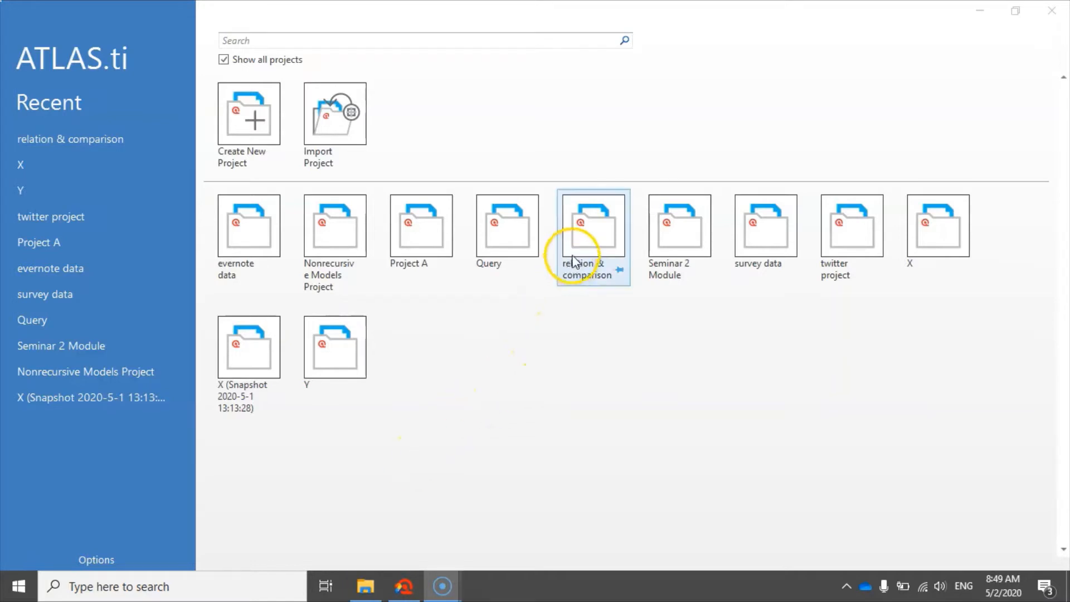
# Open the "relation & comparison" project and start a code co-occurrence table
pyautogui.doubleClick(592, 229)
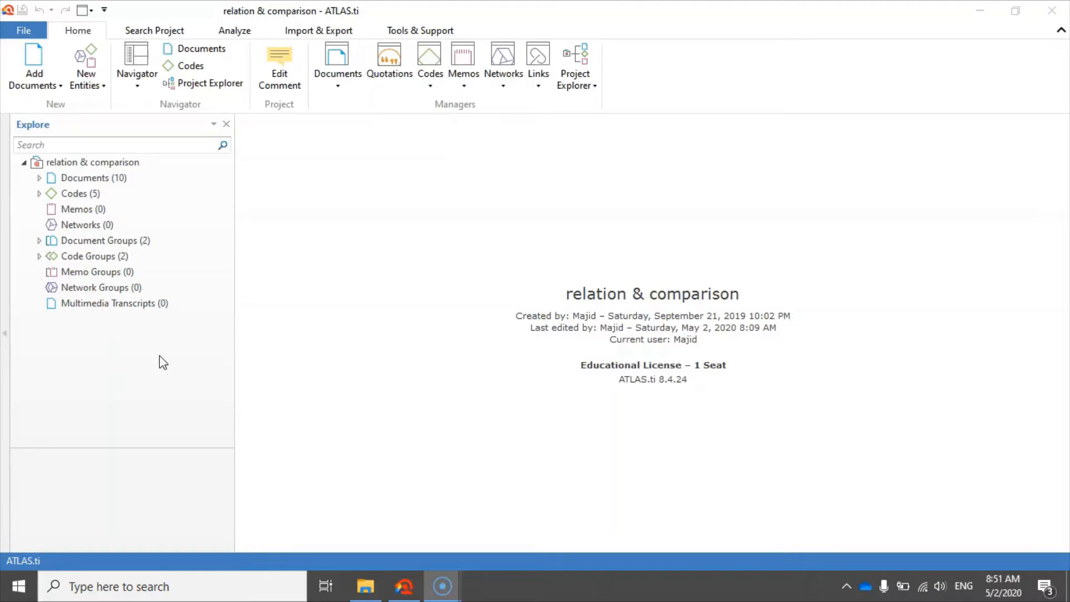
pyautogui.click(233, 32)
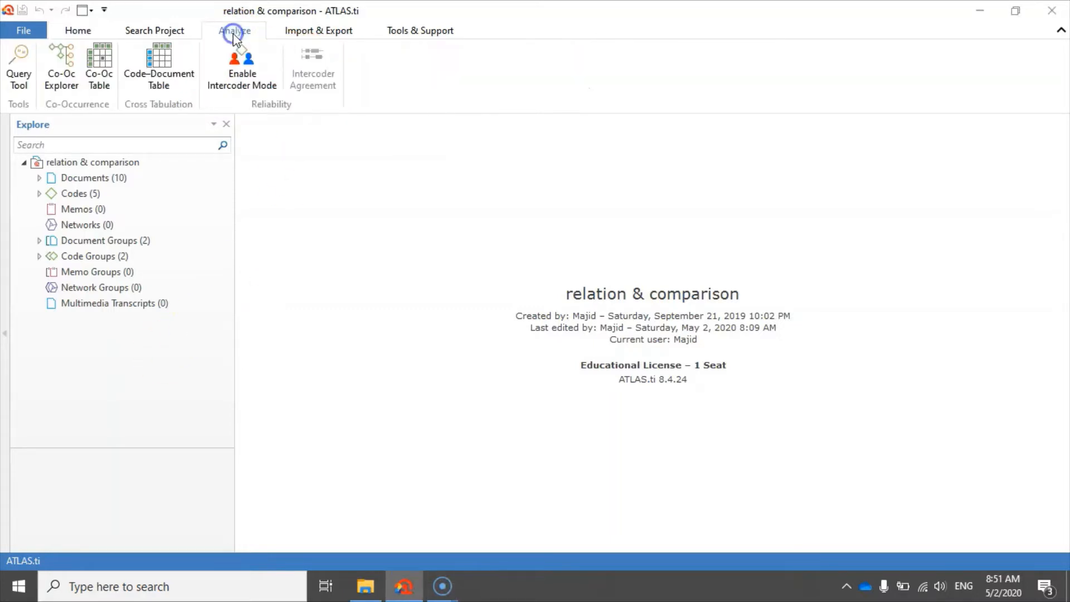
pyautogui.click(97, 60)
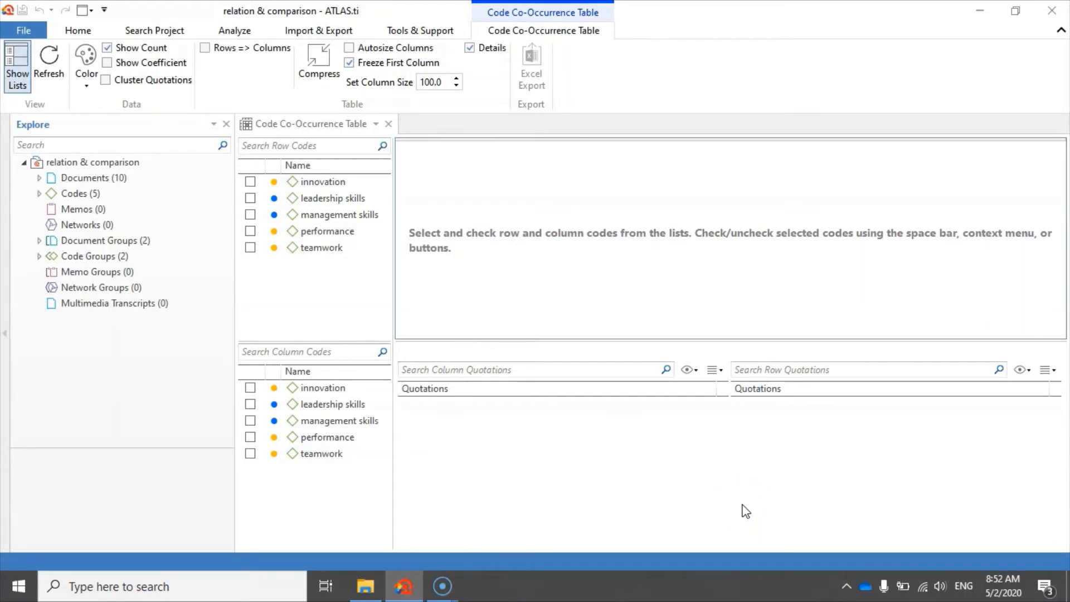
# Include innovation, leadership skills, management skills, performance and teamwork as the row codes of the co-occurrence table
pyautogui.click(251, 182)
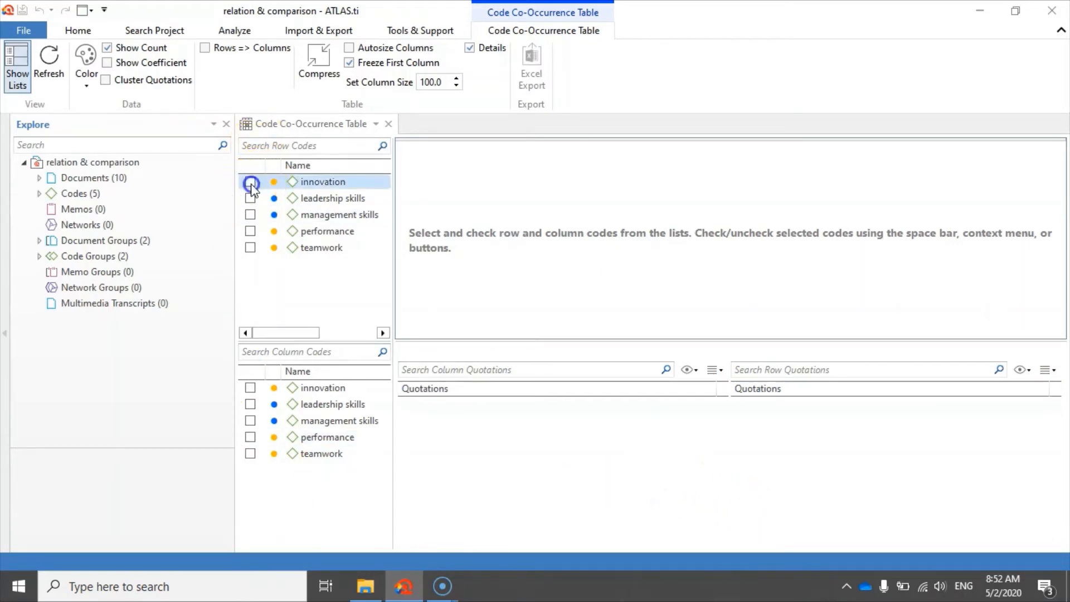
pyautogui.click(250, 199)
pyautogui.click(251, 214)
pyautogui.click(250, 231)
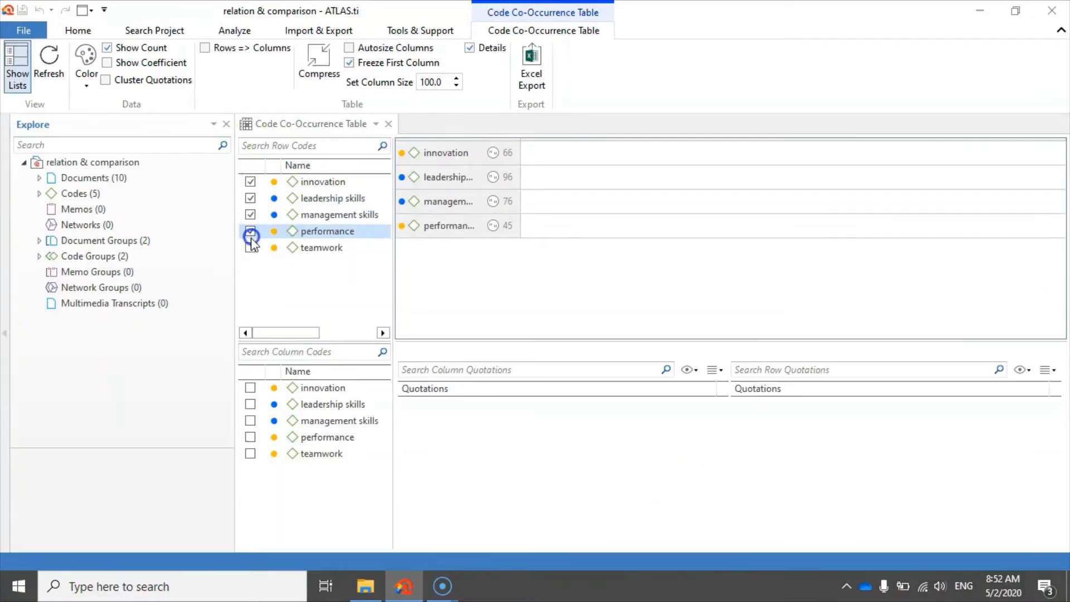
pyautogui.click(250, 247)
# Include innovation, leadership skills, management skills, performance and teamwork as the column codes of the co-occurrence table
pyautogui.click(250, 388)
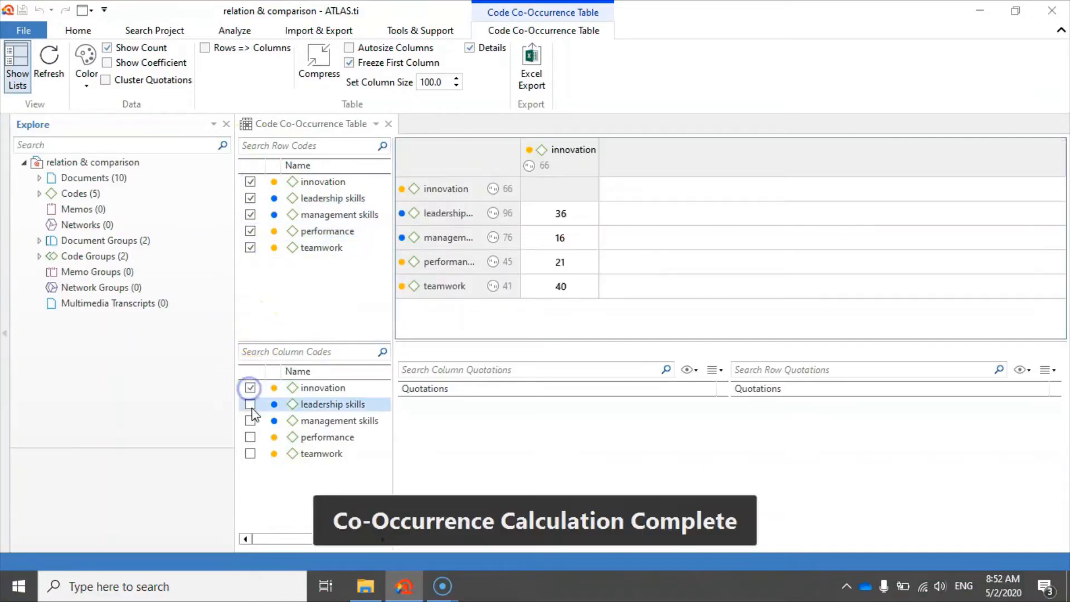
pyautogui.click(250, 404)
pyautogui.click(250, 421)
pyautogui.click(250, 437)
pyautogui.click(251, 454)
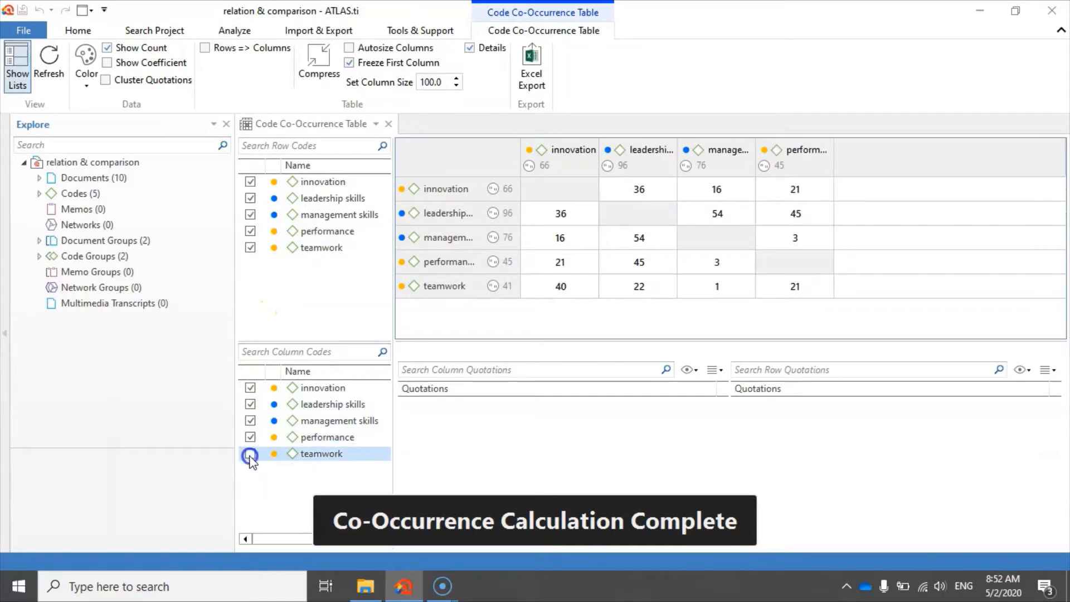
# Examine how often the code pairs co-occur across the rows and columns of the table
pyautogui.click(734, 271)
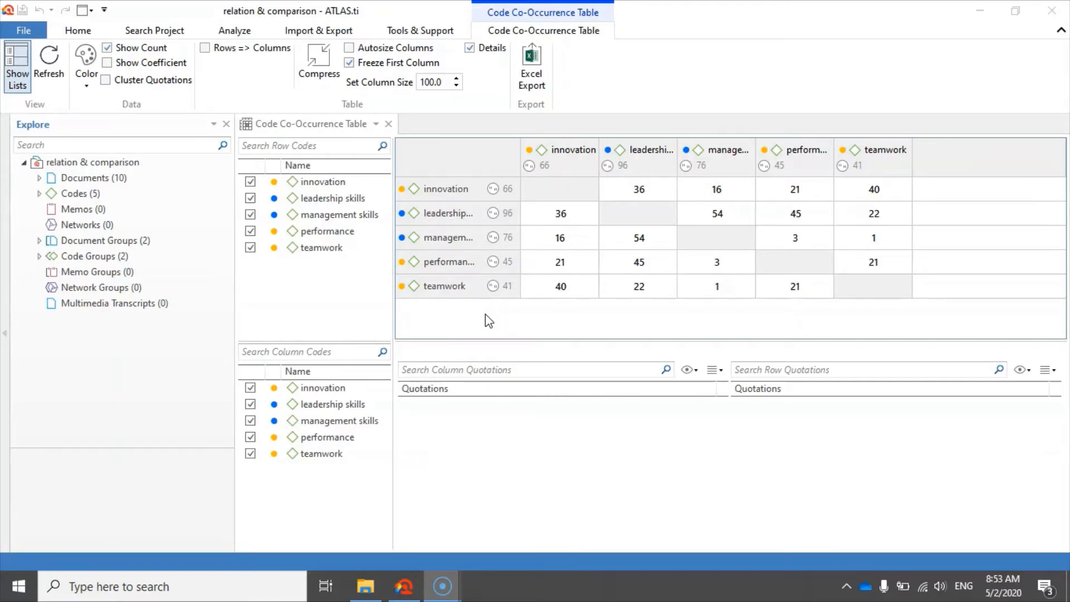
pyautogui.click(558, 286)
pyautogui.click(671, 245)
pyautogui.click(741, 287)
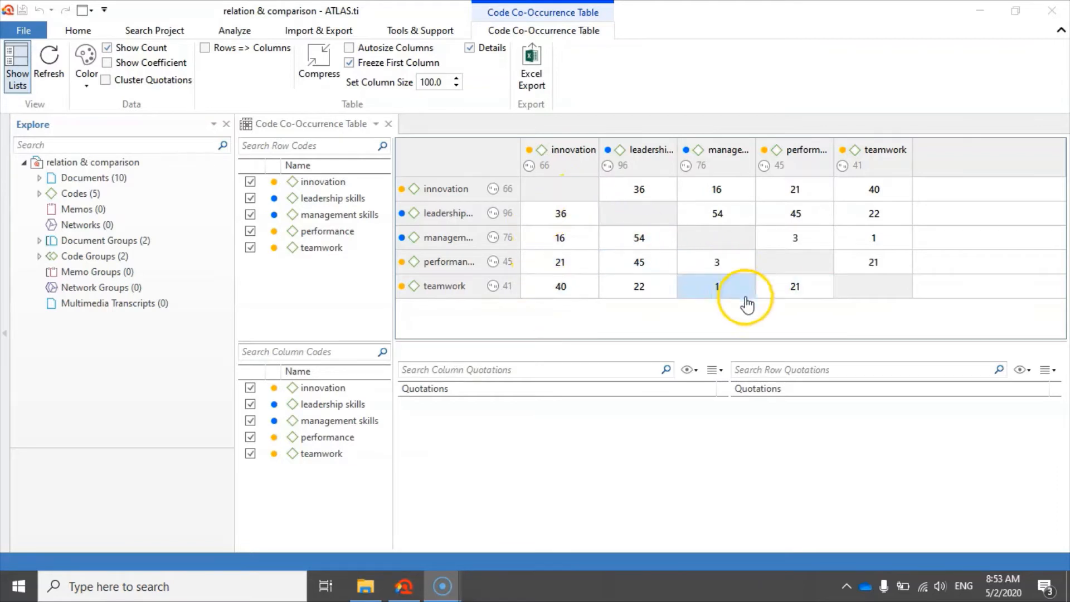
pyautogui.click(527, 268)
pyautogui.click(672, 262)
pyautogui.click(727, 291)
pyautogui.click(549, 305)
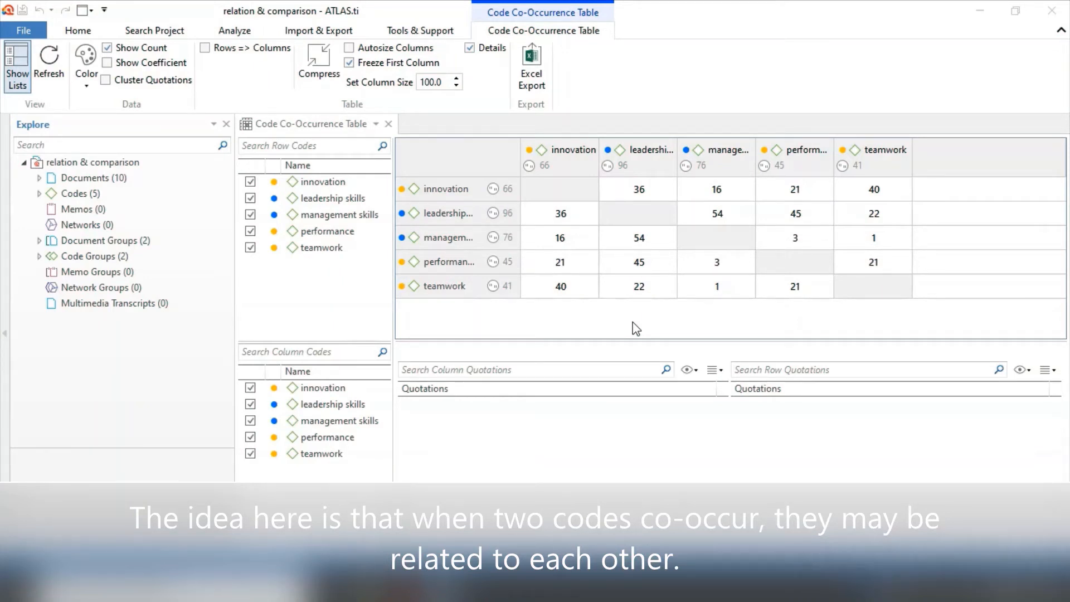
pyautogui.click(583, 311)
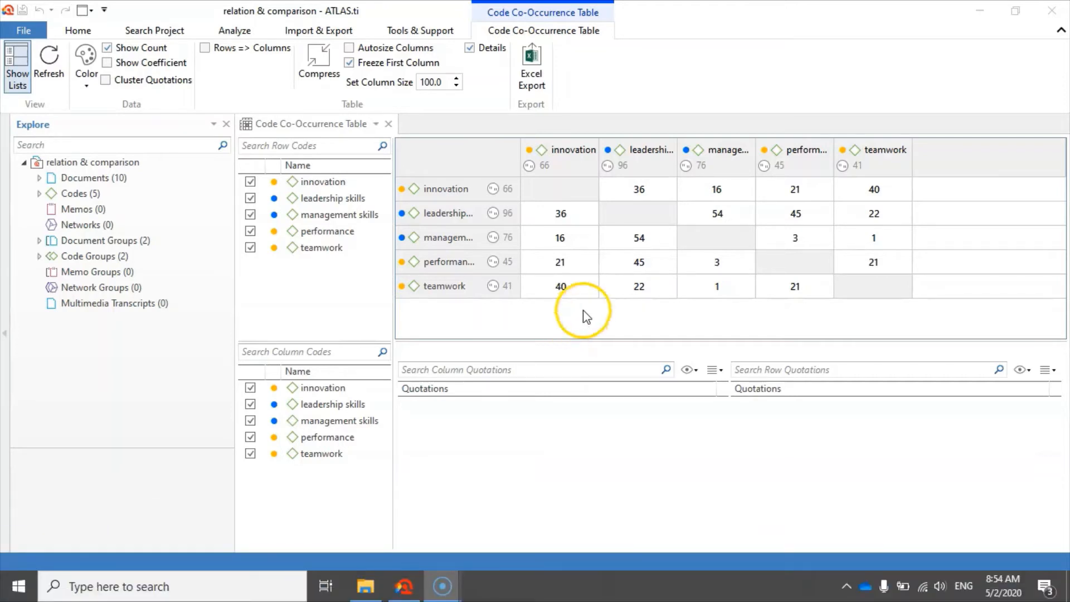
# Show the quotations where management skills and leadership skills co-occur, and widen the row-name and leadership skills columns to fit their full names
pyautogui.click(646, 244)
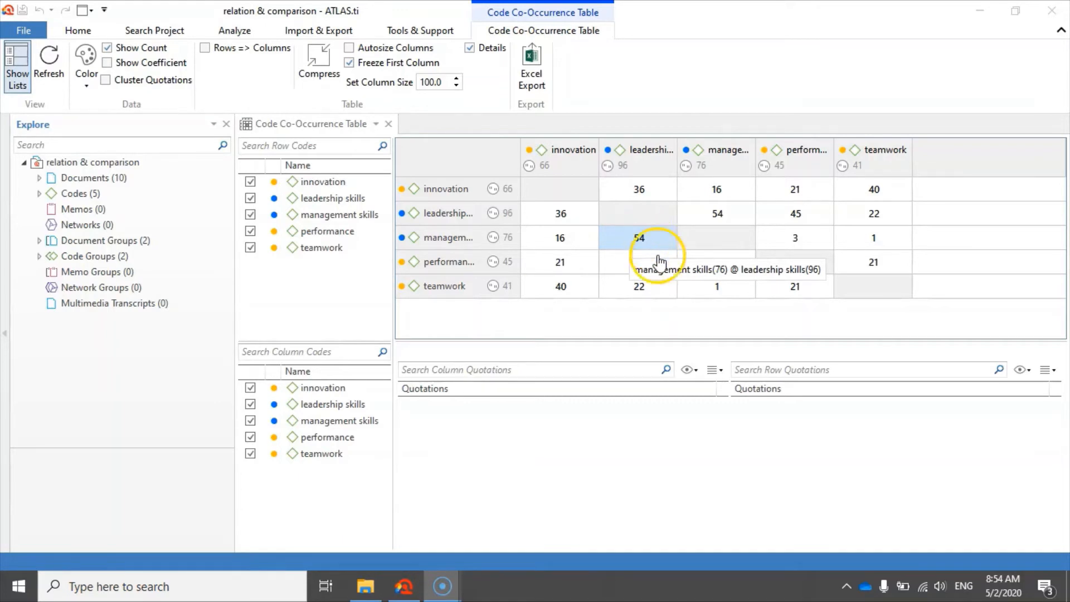
pyautogui.click(651, 228)
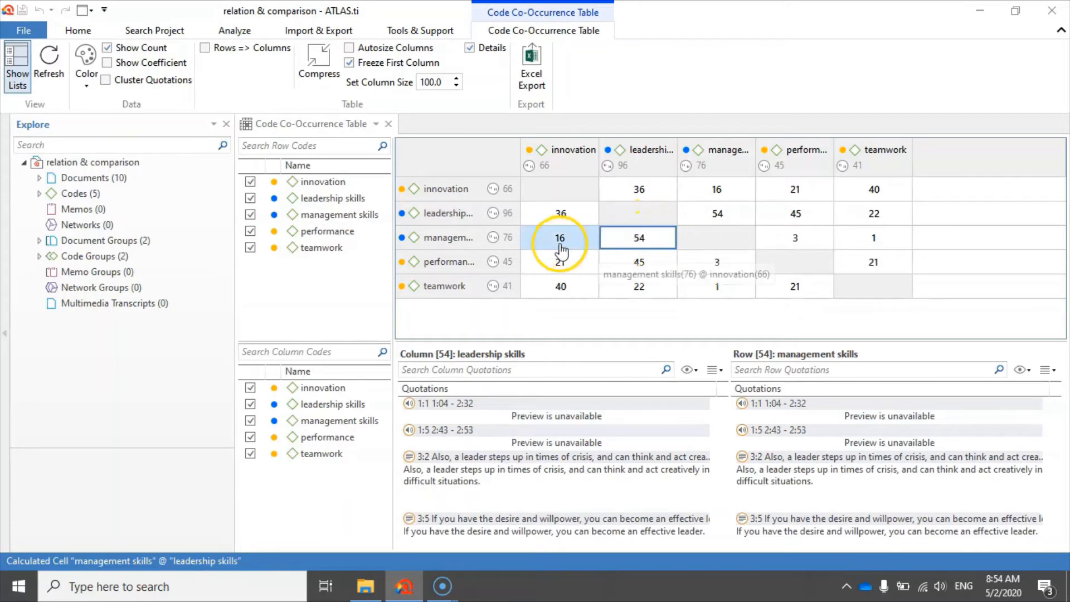
pyautogui.moveTo(520, 149); pyautogui.dragTo(568, 149)
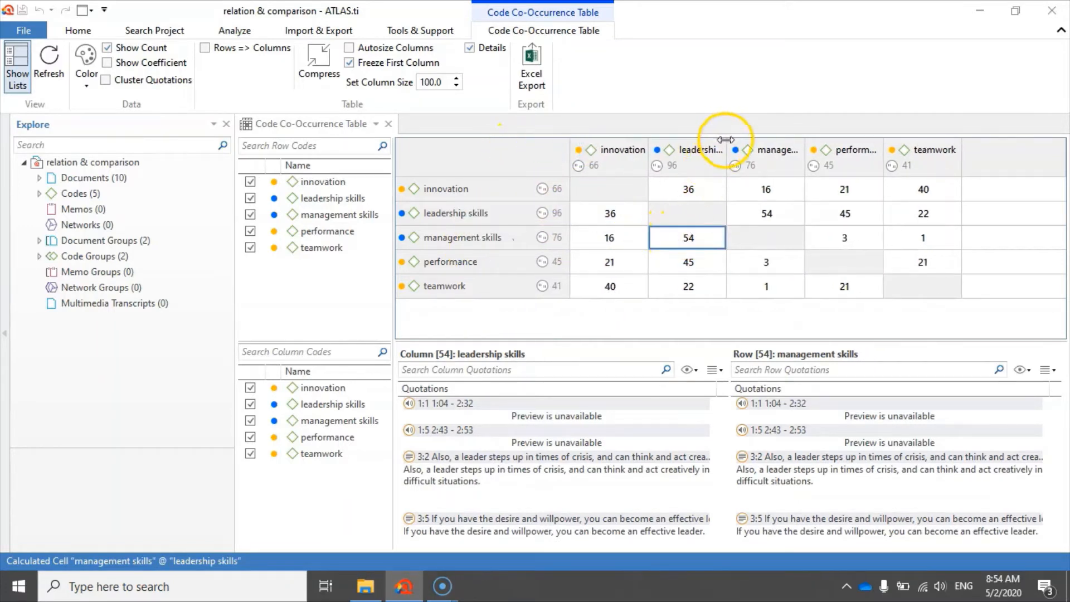
pyautogui.moveTo(726, 146); pyautogui.dragTo(775, 144)
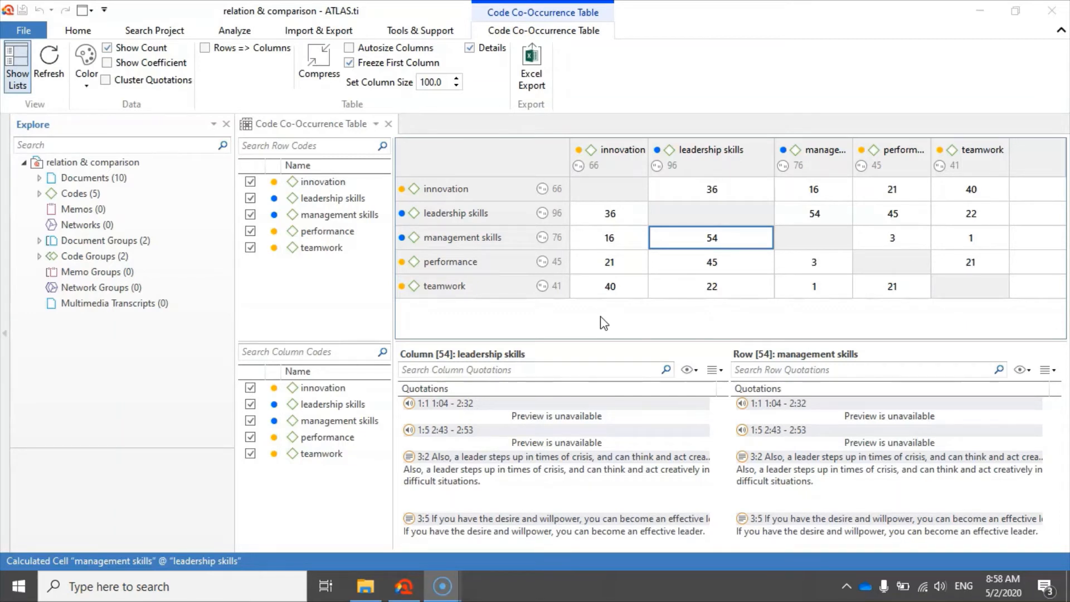
# Show the column and row quotations for the cell where performance and innovation co-occur
pyautogui.click(610, 330)
pyautogui.click(614, 262)
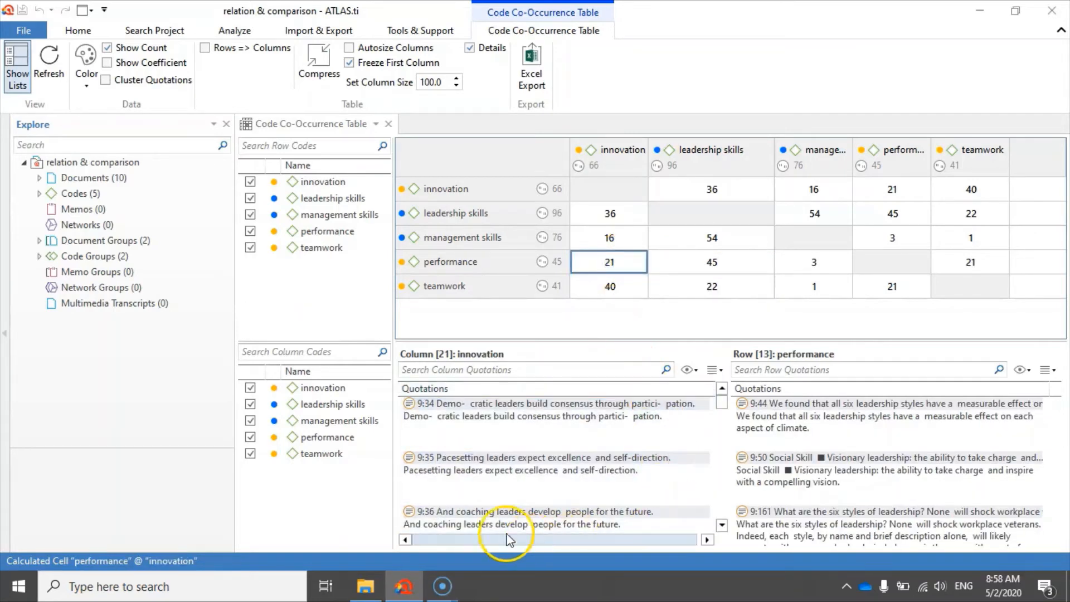
pyautogui.click(787, 539)
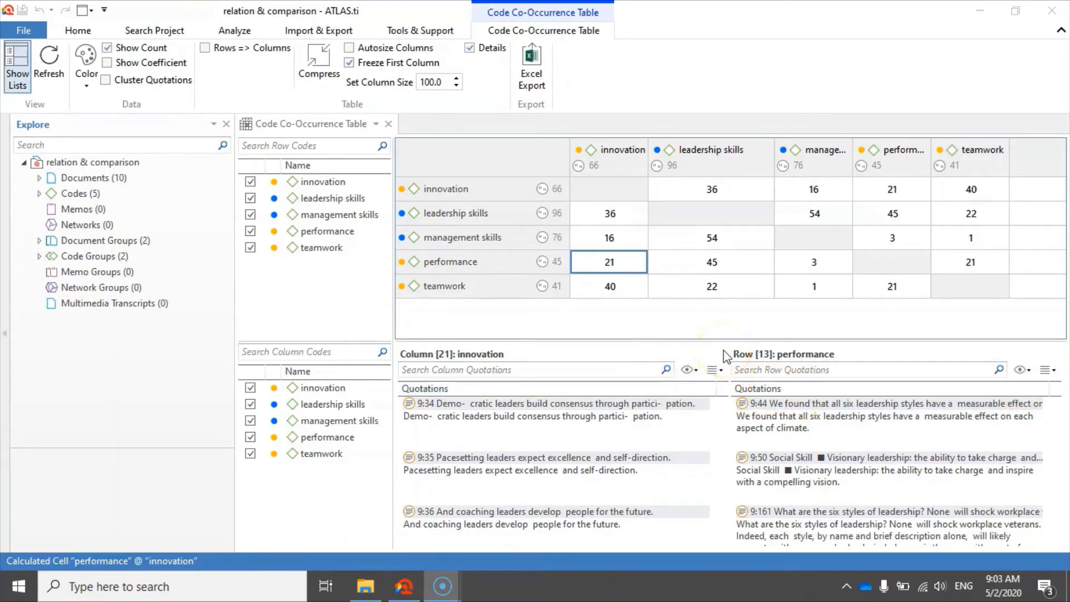
pyautogui.click(719, 382)
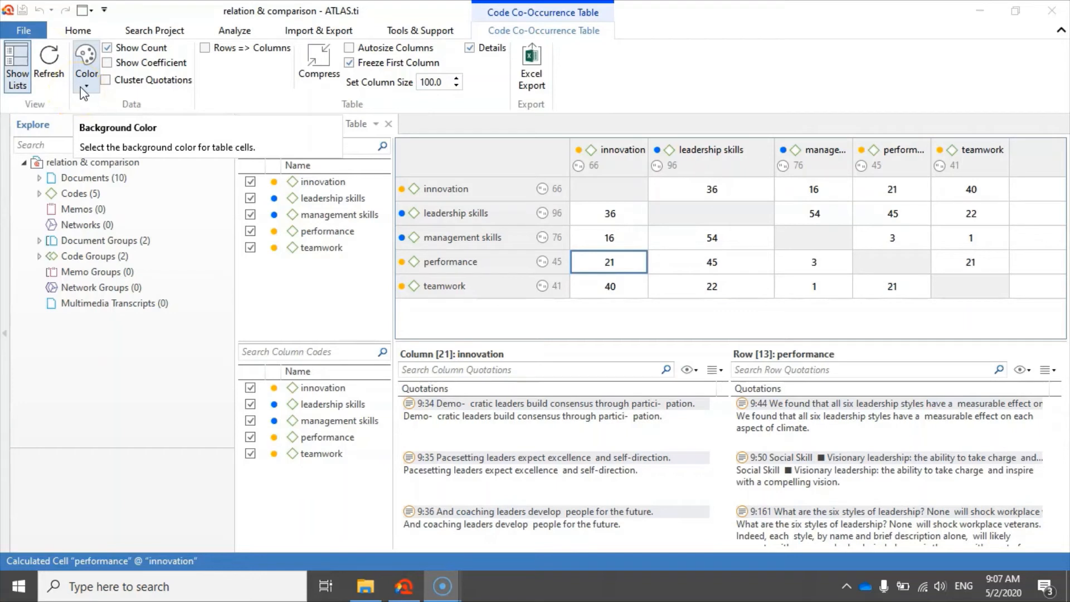
# Try green and red background colors for the co-occurrence table cells
pyautogui.click(84, 87)
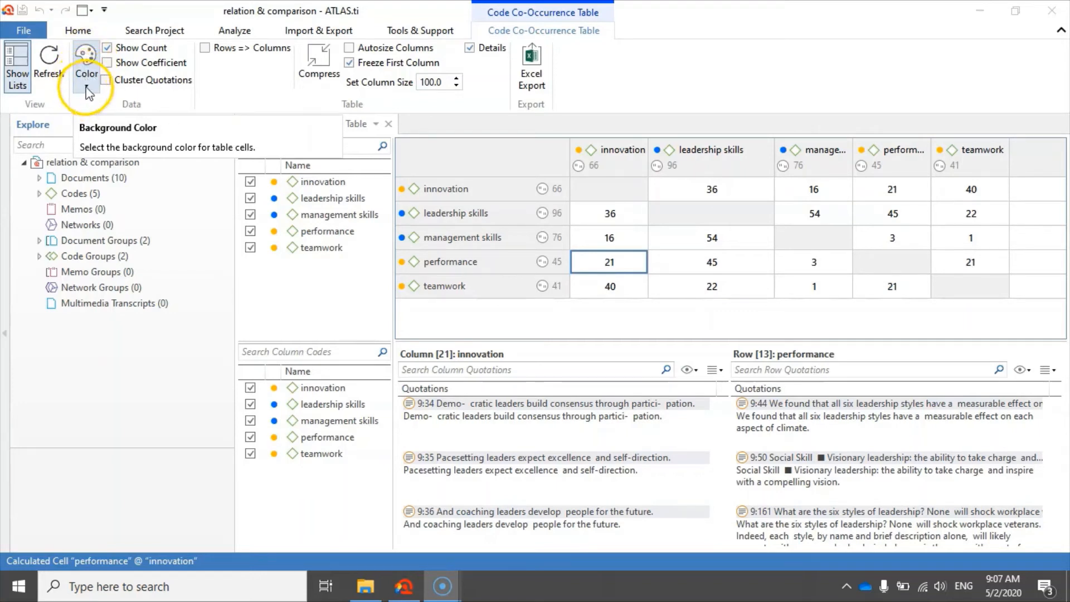
pyautogui.click(88, 121)
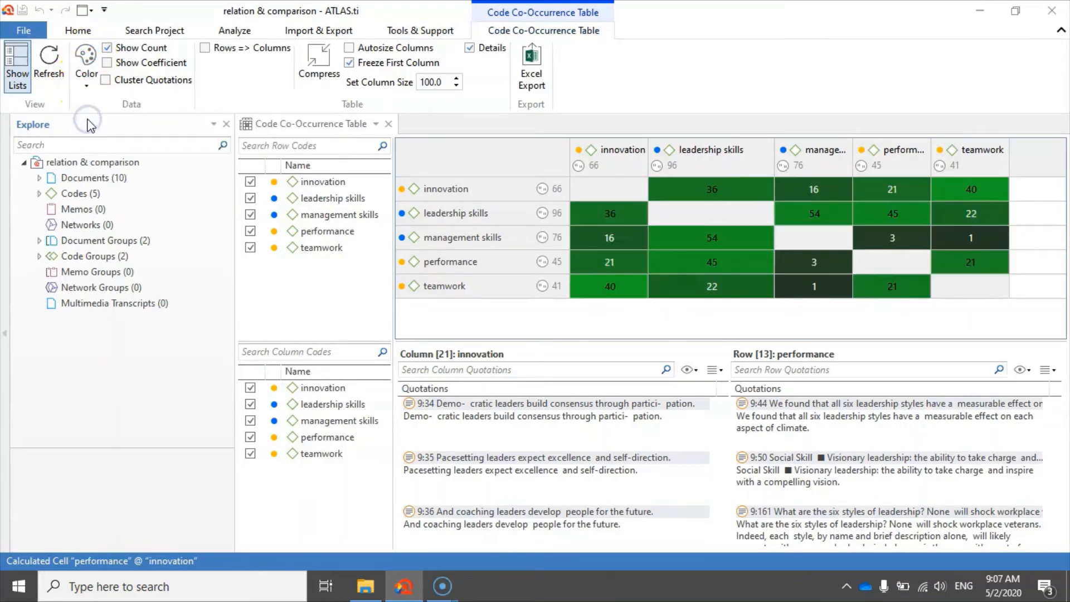
pyautogui.click(86, 82)
pyautogui.click(91, 106)
# Set the background color of the co-occurrence table cells to blue
pyautogui.click(86, 82)
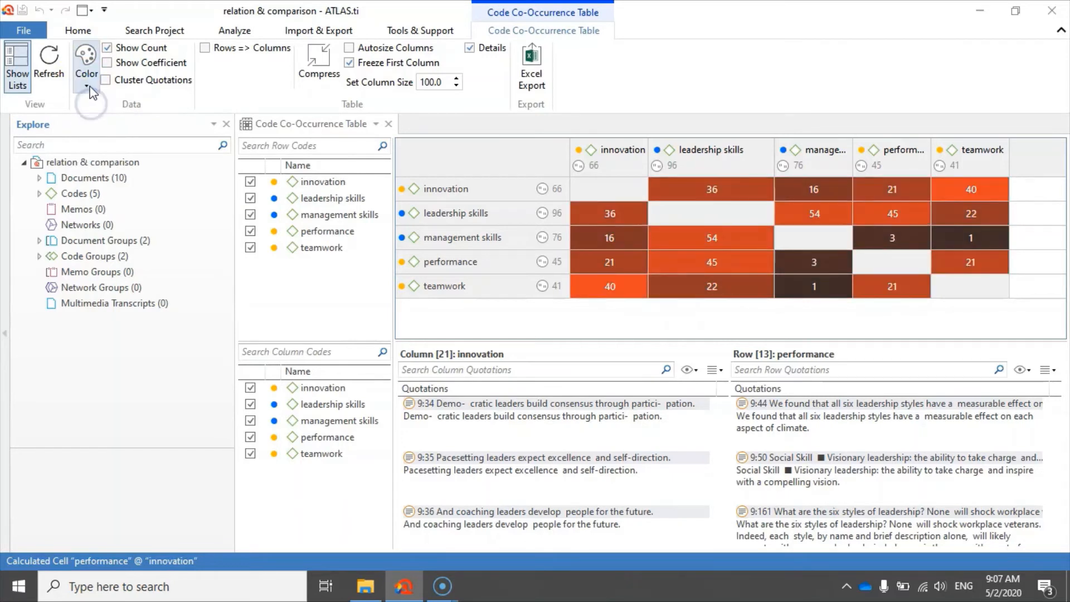
pyautogui.click(109, 139)
pyautogui.click(88, 81)
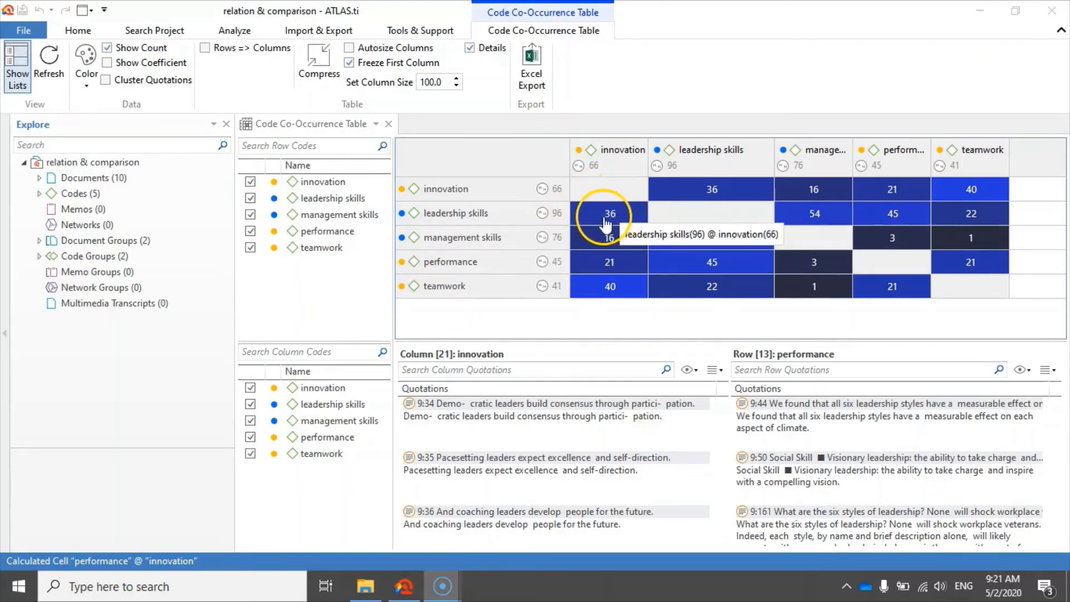
# Show the c-coefficient together with the count in each co-occurrence table cell
pyautogui.click(187, 334)
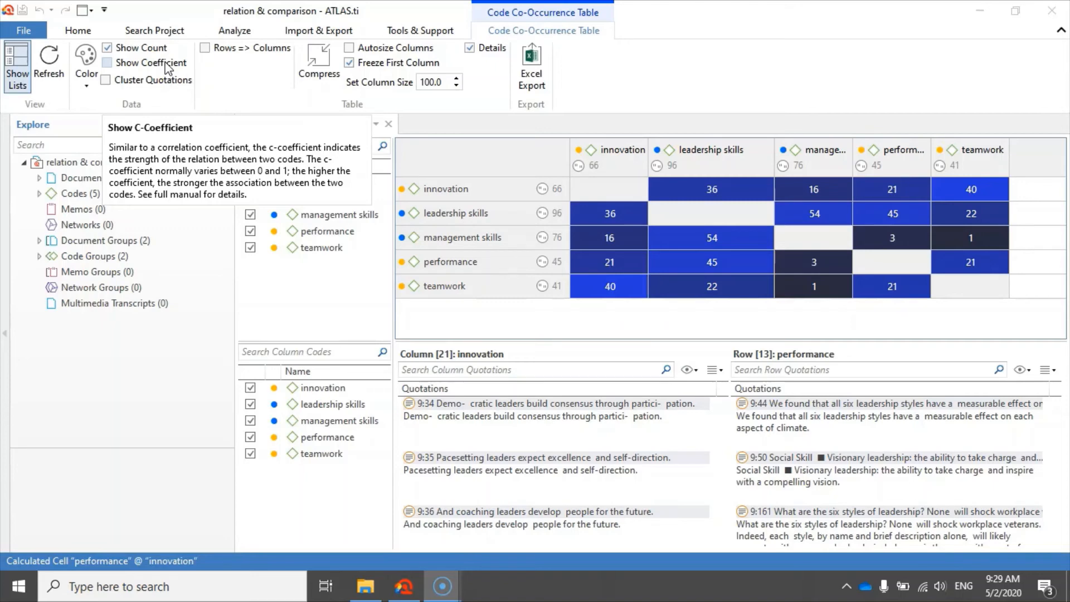
pyautogui.click(108, 64)
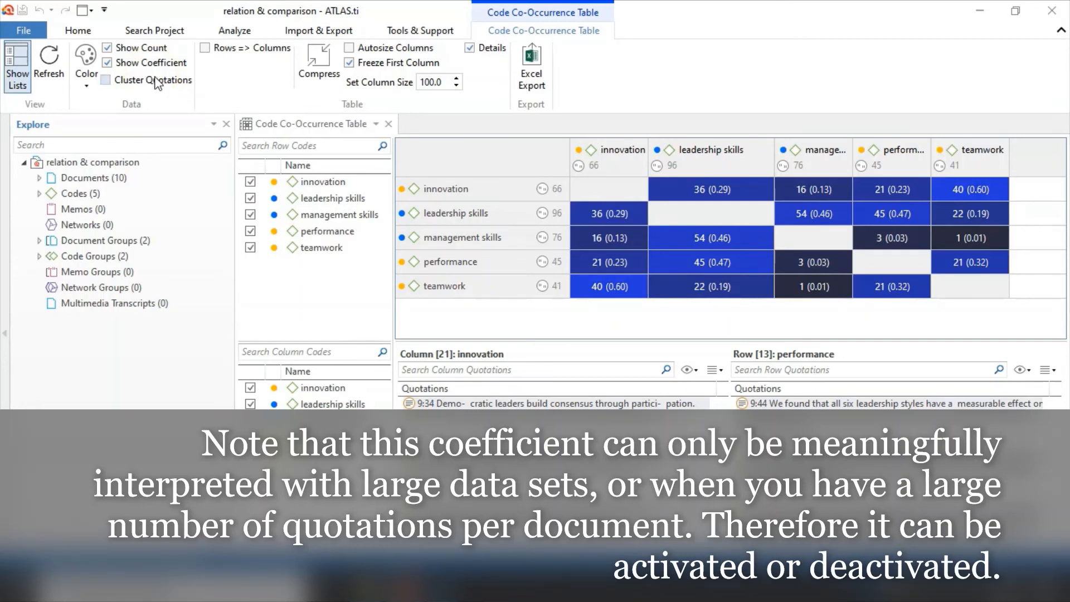
pyautogui.click(267, 305)
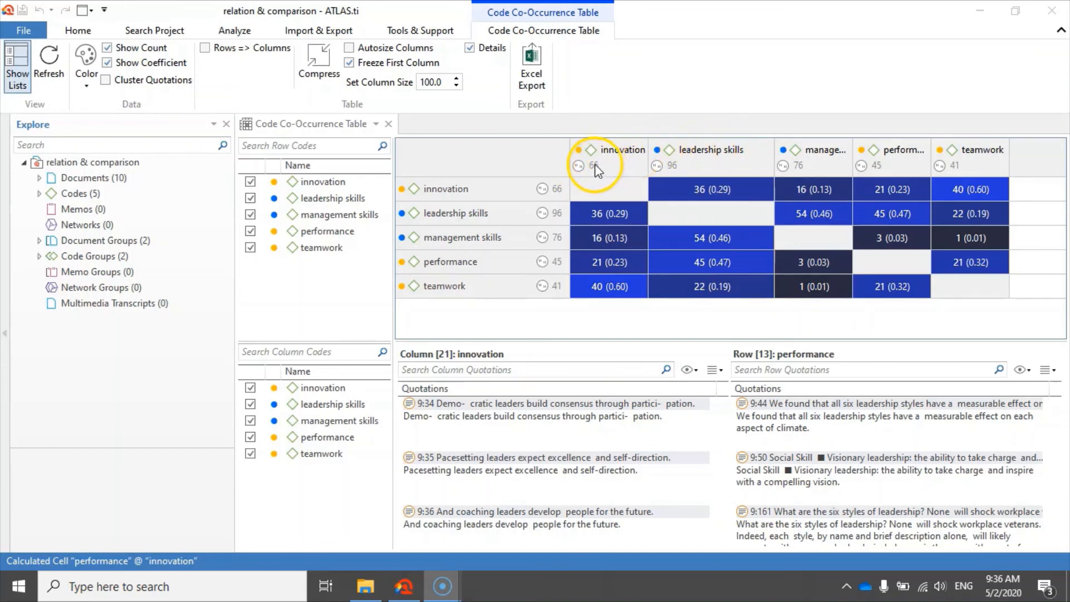
# Hide the details in the table's row and column headers and show them again
pyautogui.click(475, 50)
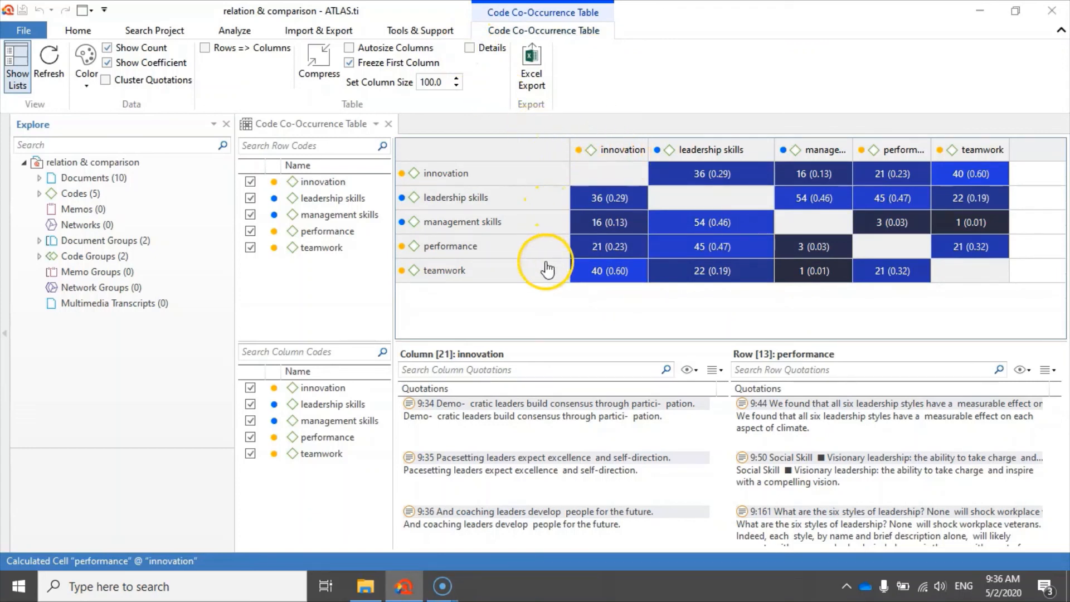
pyautogui.click(471, 49)
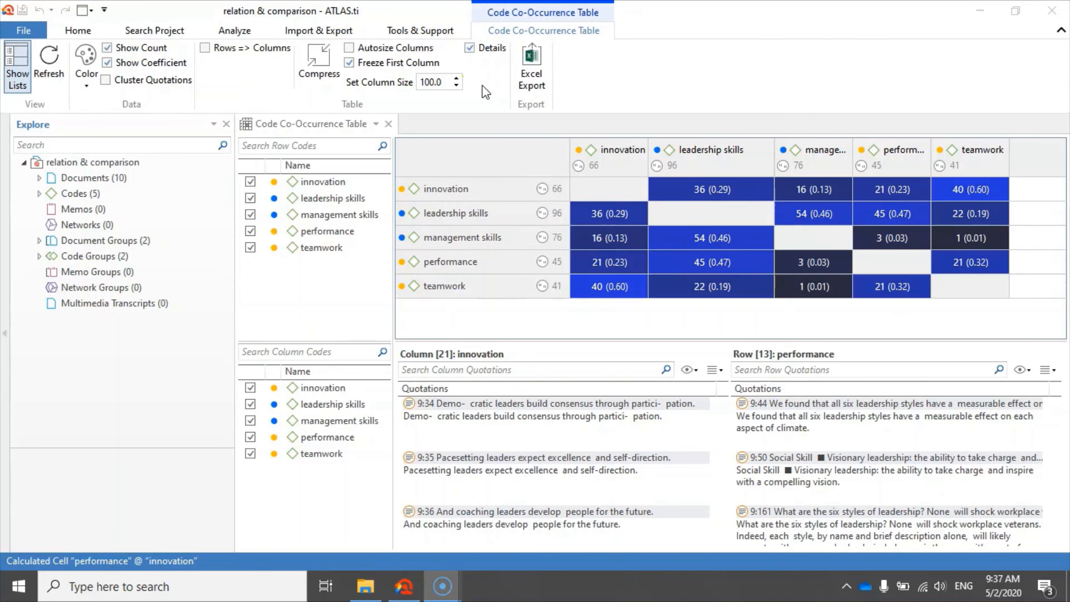
# Export the co-occurrence table with its counts and coefficients to Excel and view the exported sheet
pyautogui.click(531, 62)
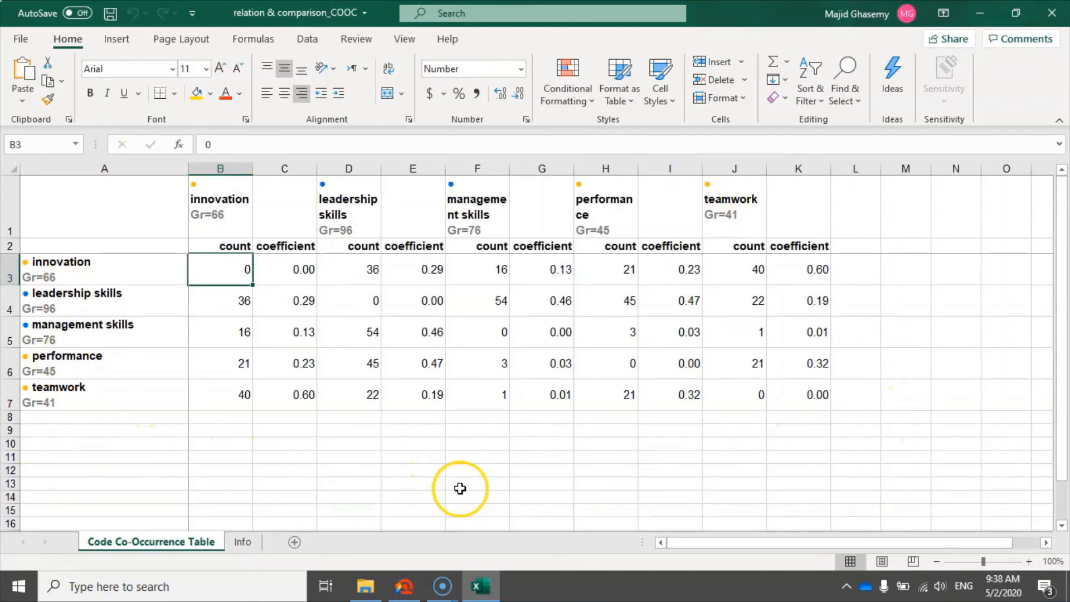
pyautogui.click(523, 455)
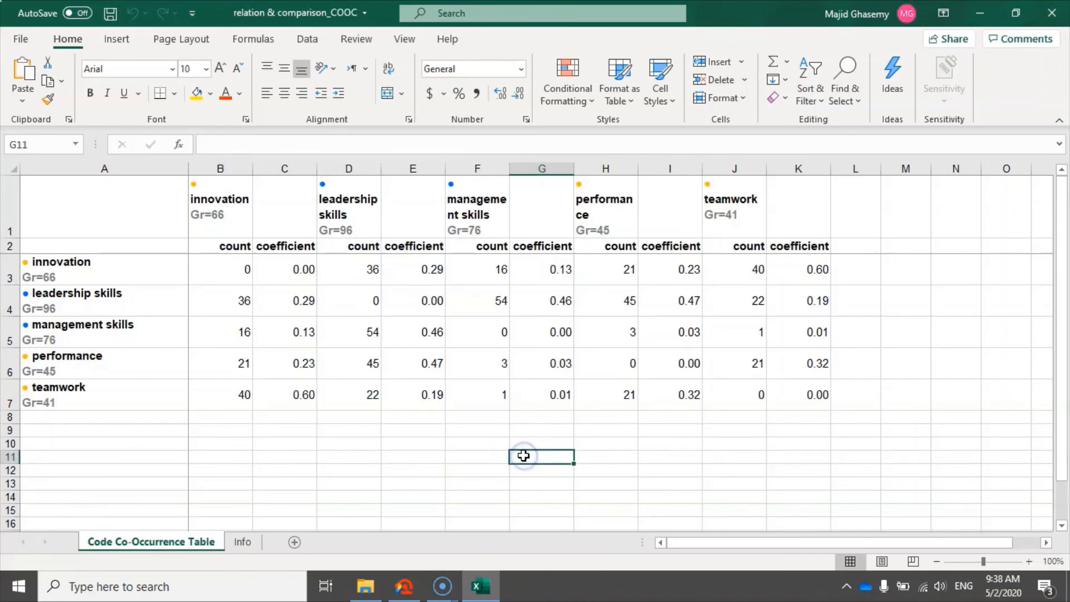